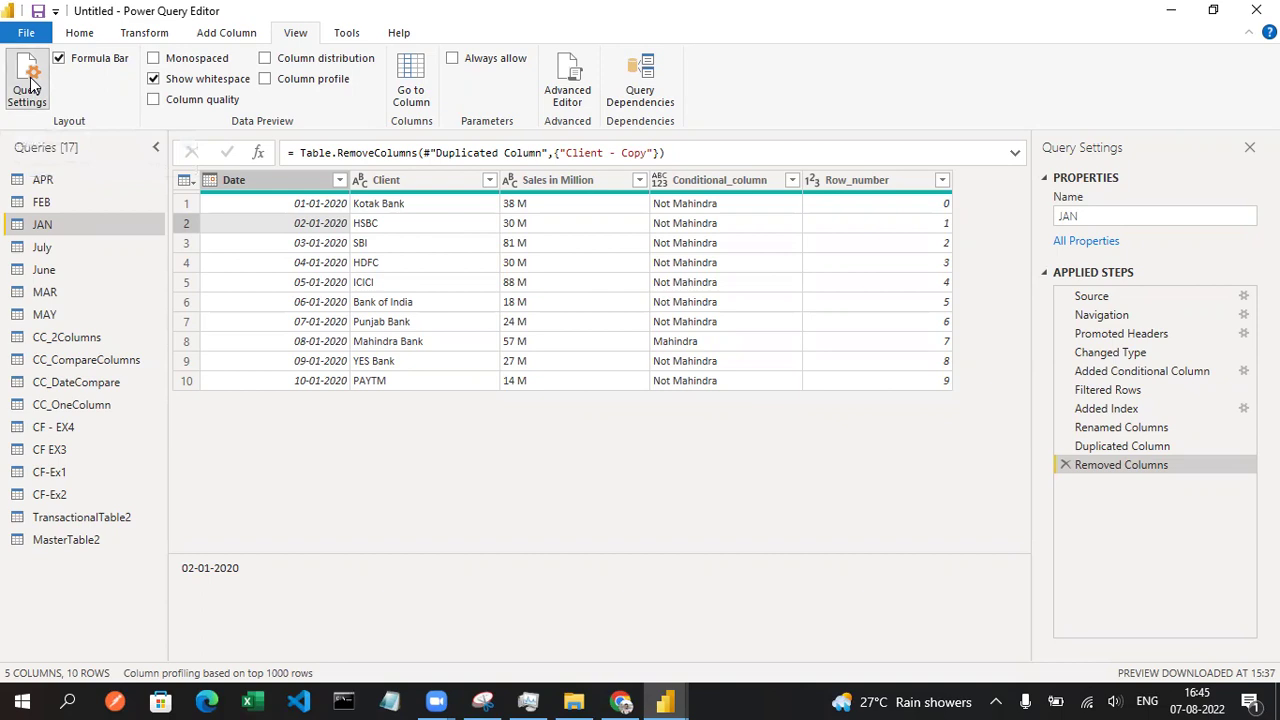
- Hide and restore the Query Settings pane and the formula bar for the JAN query
click(31, 87)
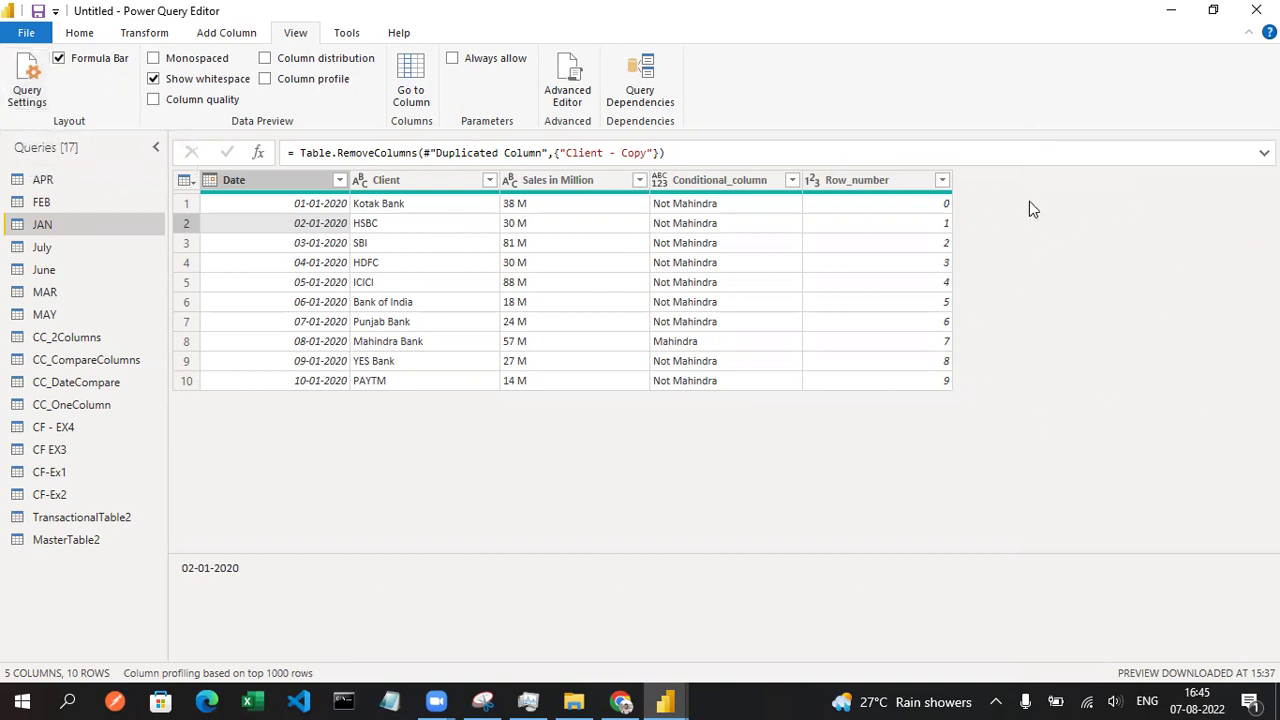
click(27, 85)
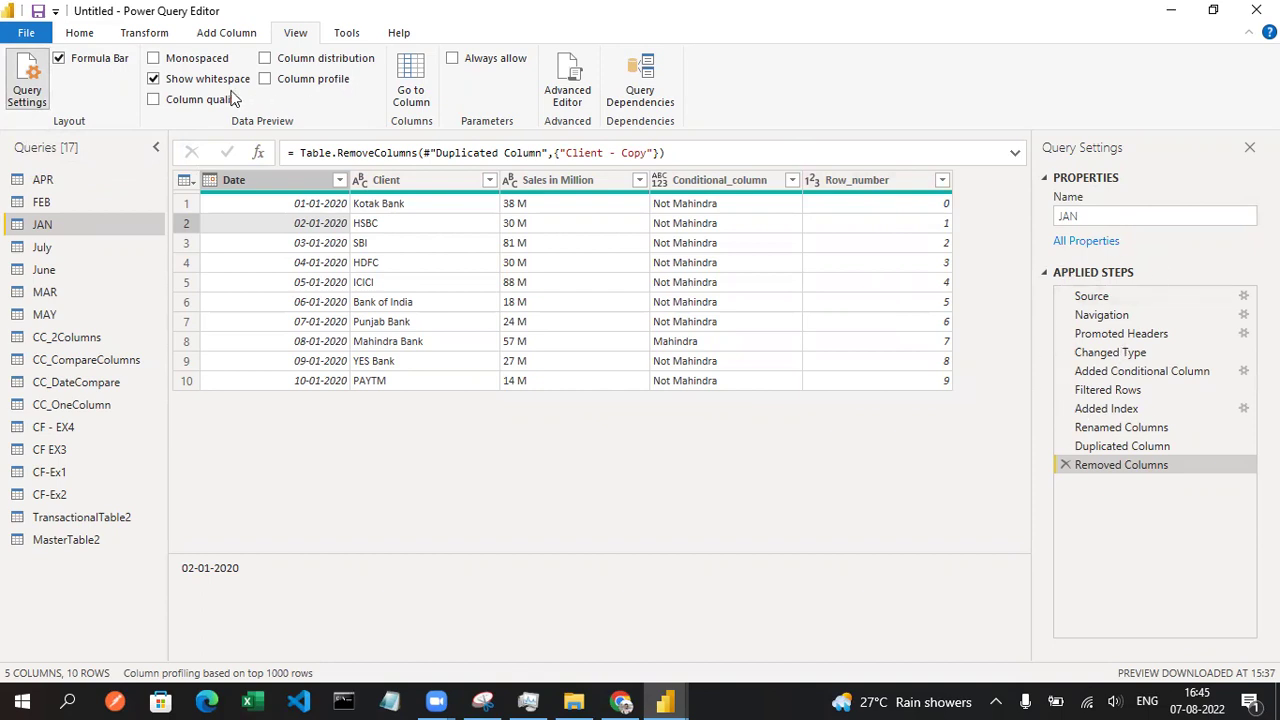
click(60, 60)
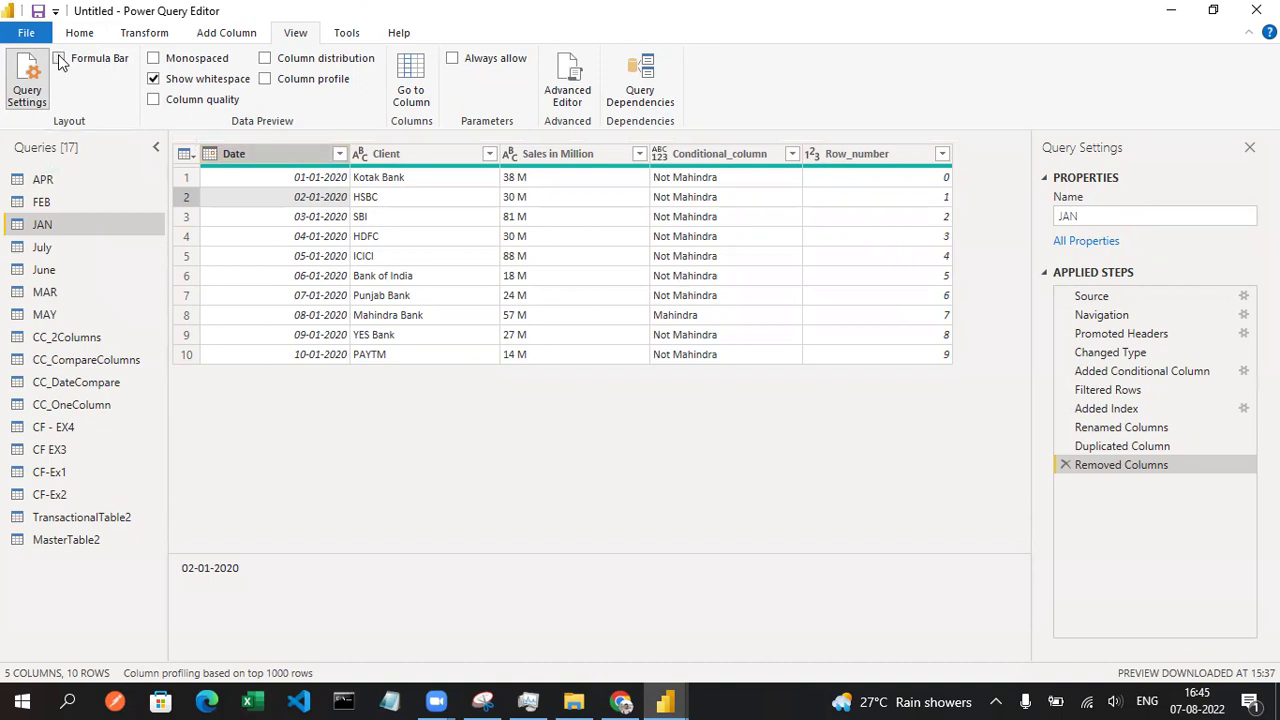
click(59, 60)
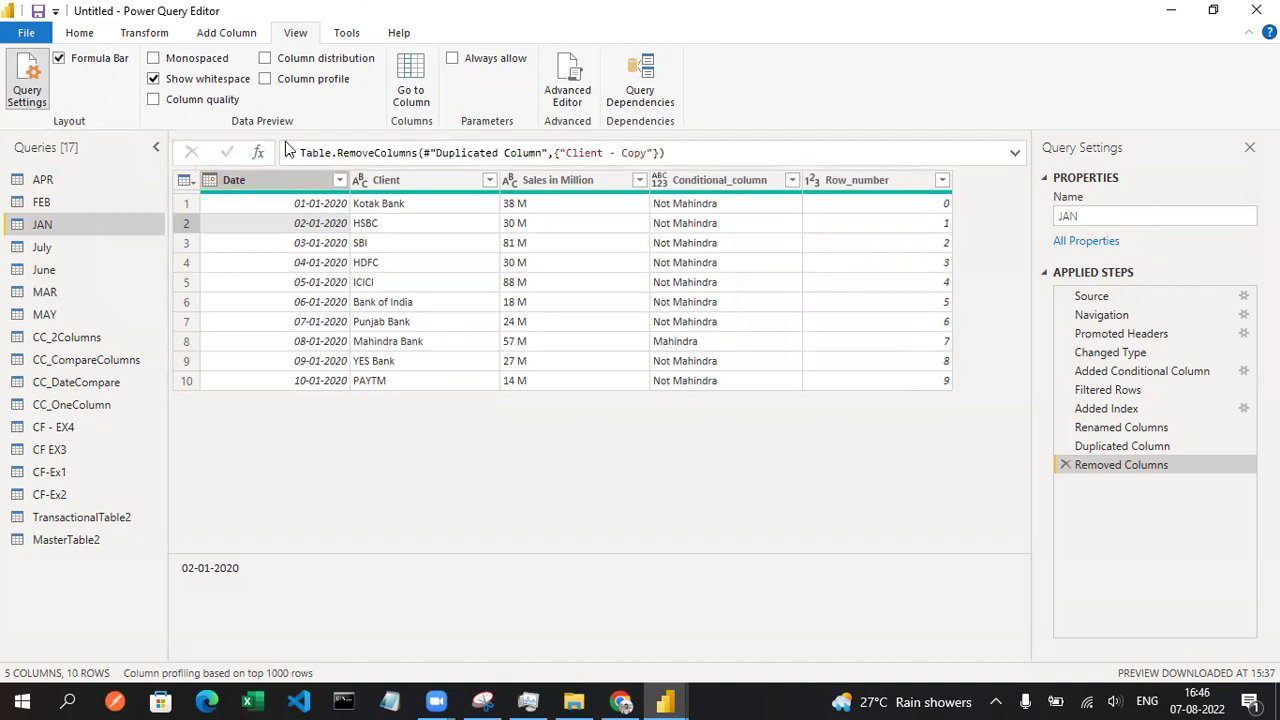
- Switch the data preview's monospaced font on and off, and the whitespace display off and back on
click(154, 61)
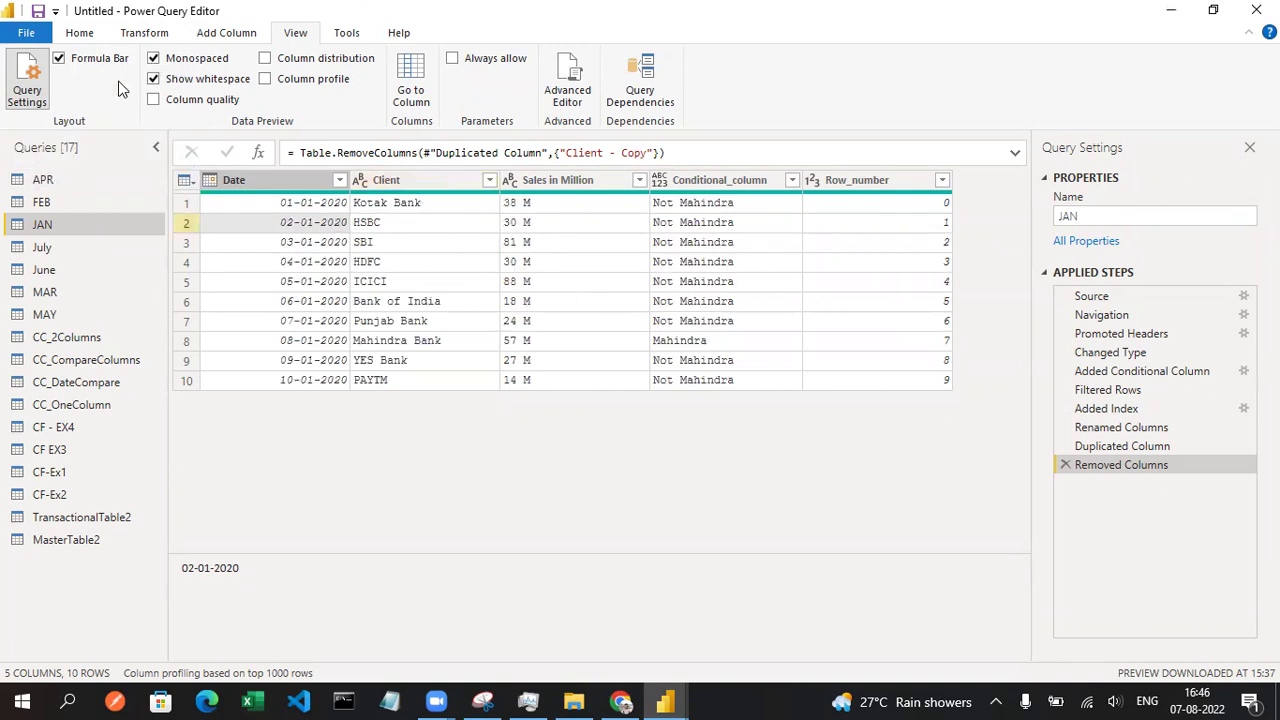
click(154, 60)
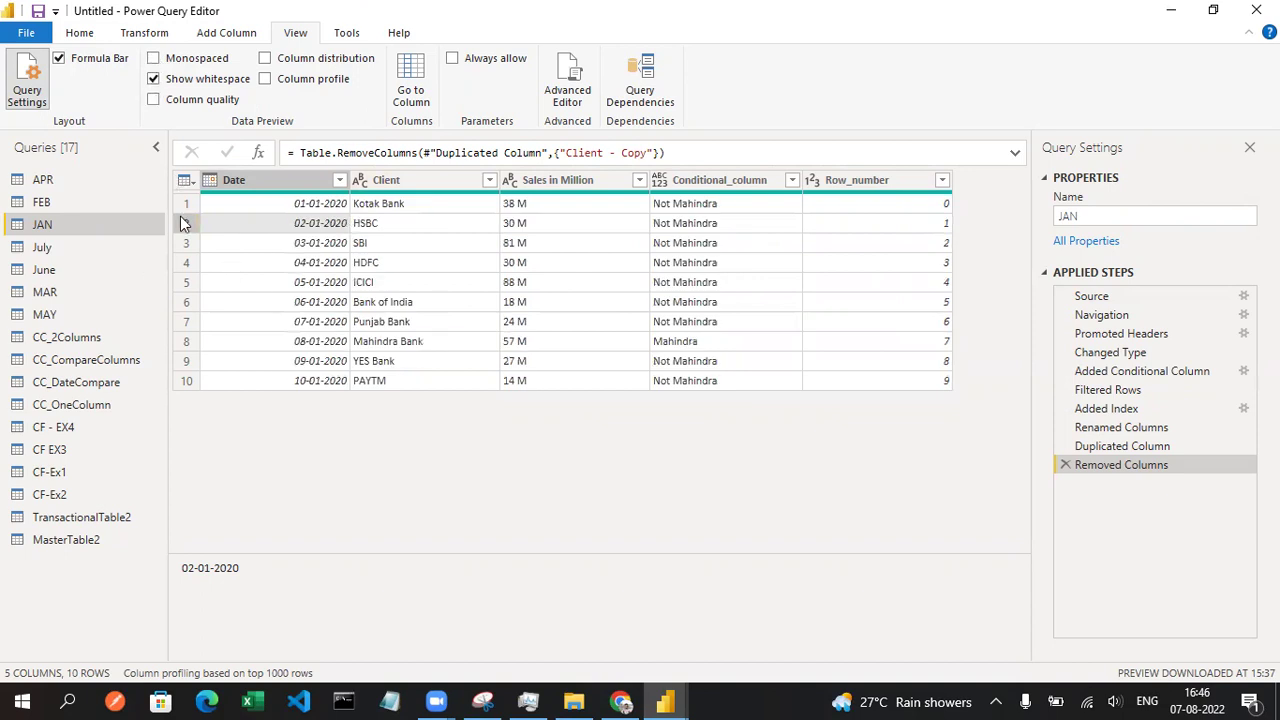
click(152, 82)
click(152, 80)
- Show column quality for the JAN query, inspect the Date column's valid, error and empty figures, and hide it again
click(153, 100)
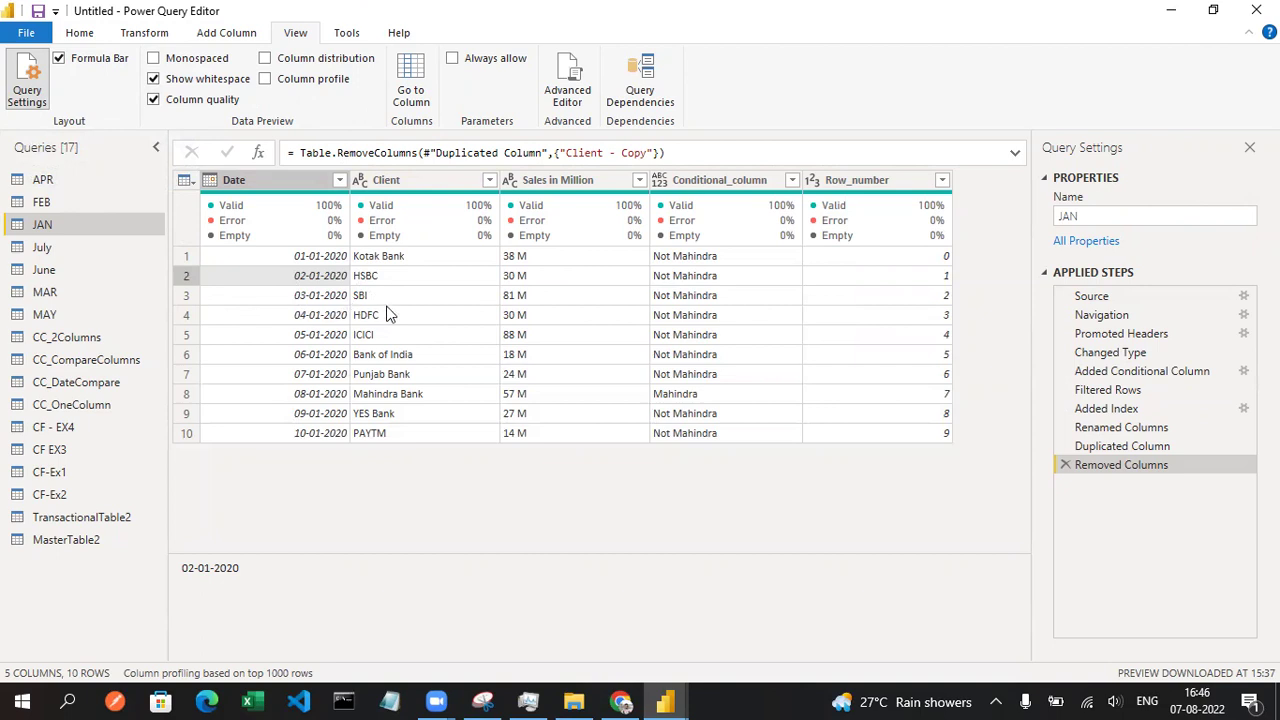
mouse_move(212, 205)
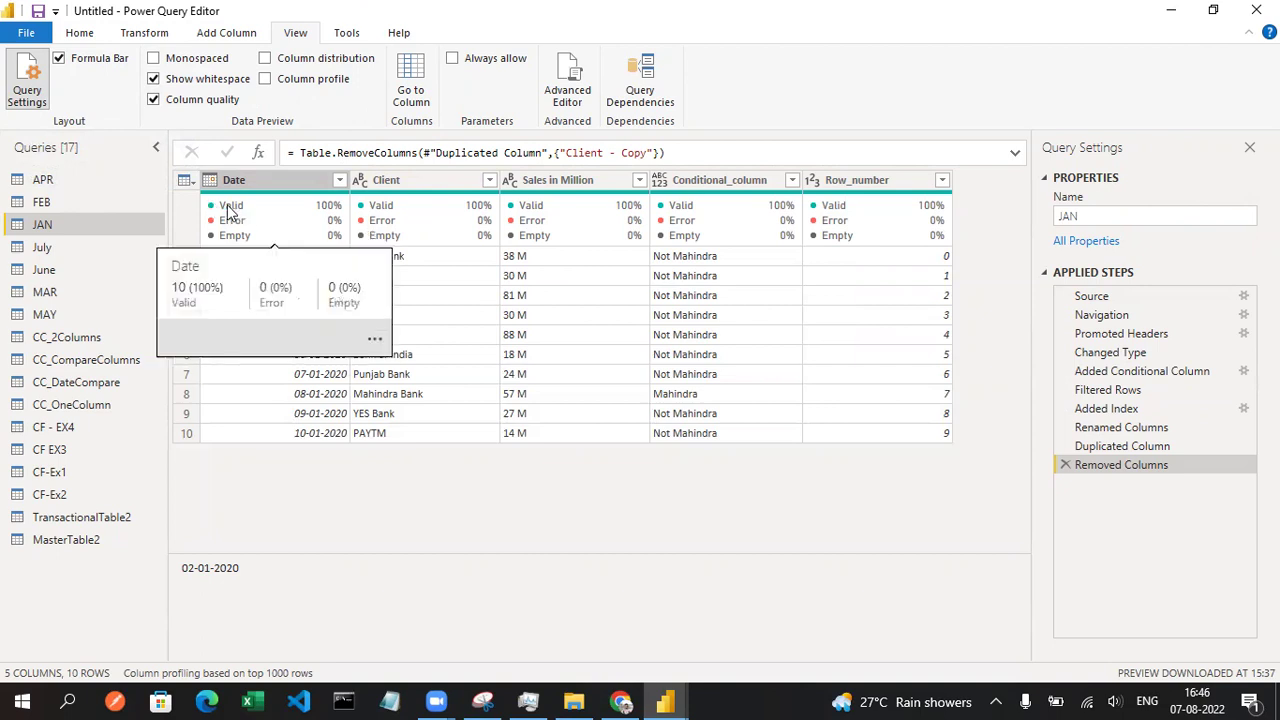
mouse_move(585, 238)
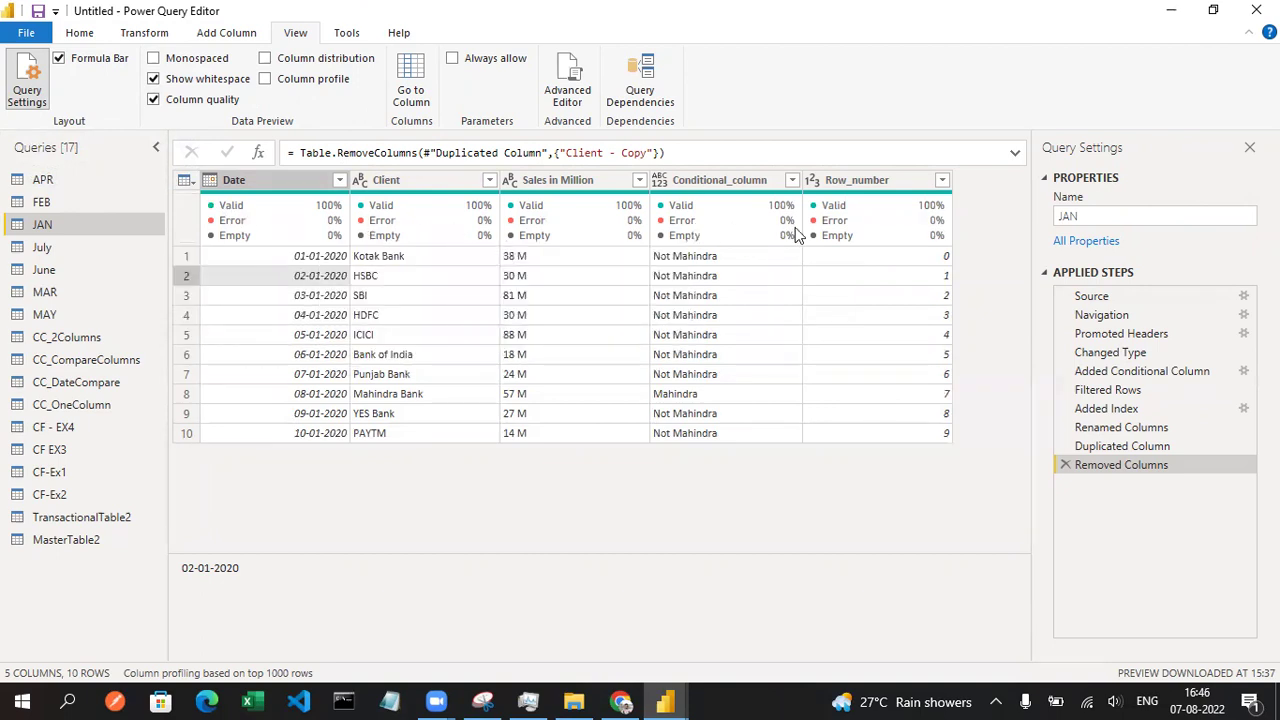
click(153, 100)
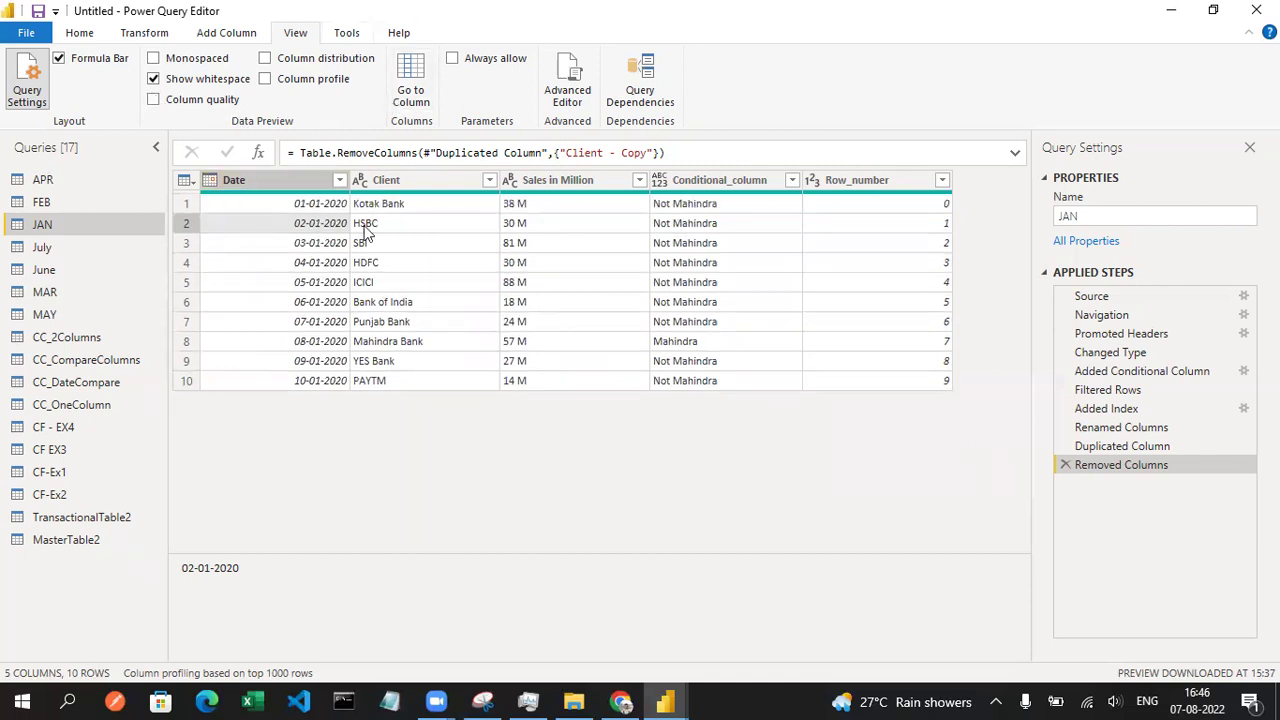
- Preview the column distribution charts and the column profile for the JAN query, leaving both display options turned off
click(266, 60)
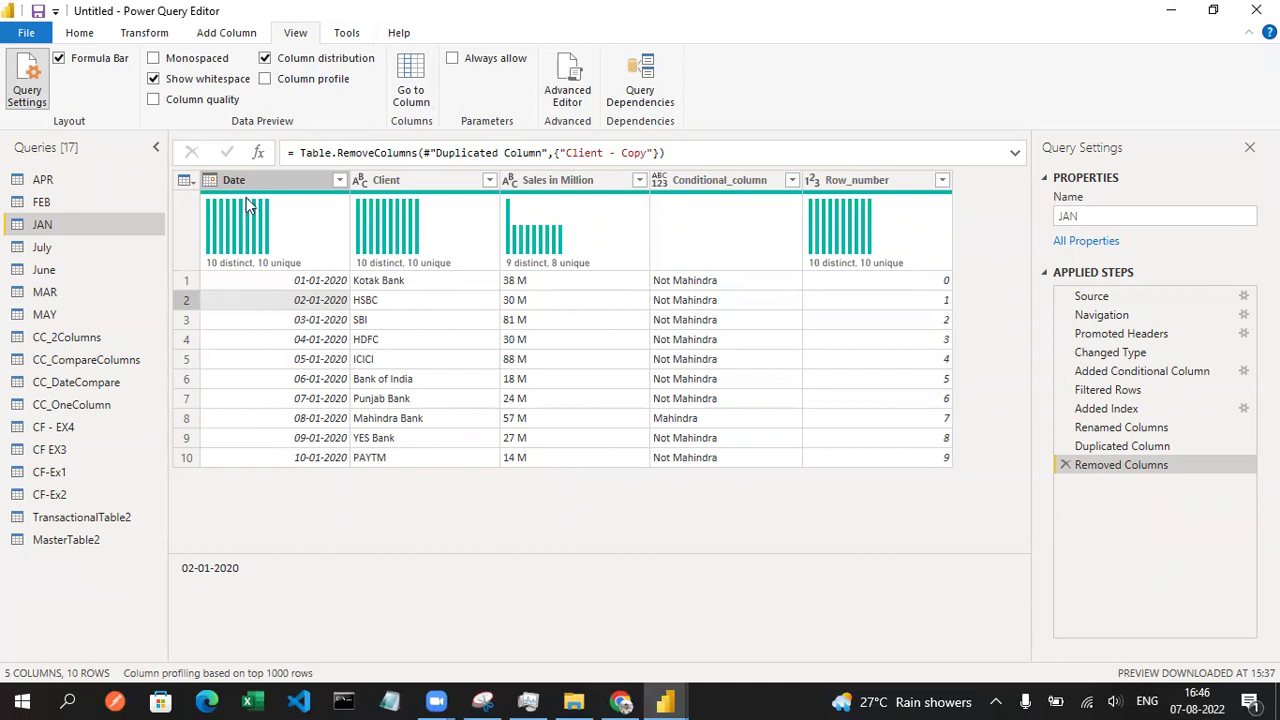
click(265, 59)
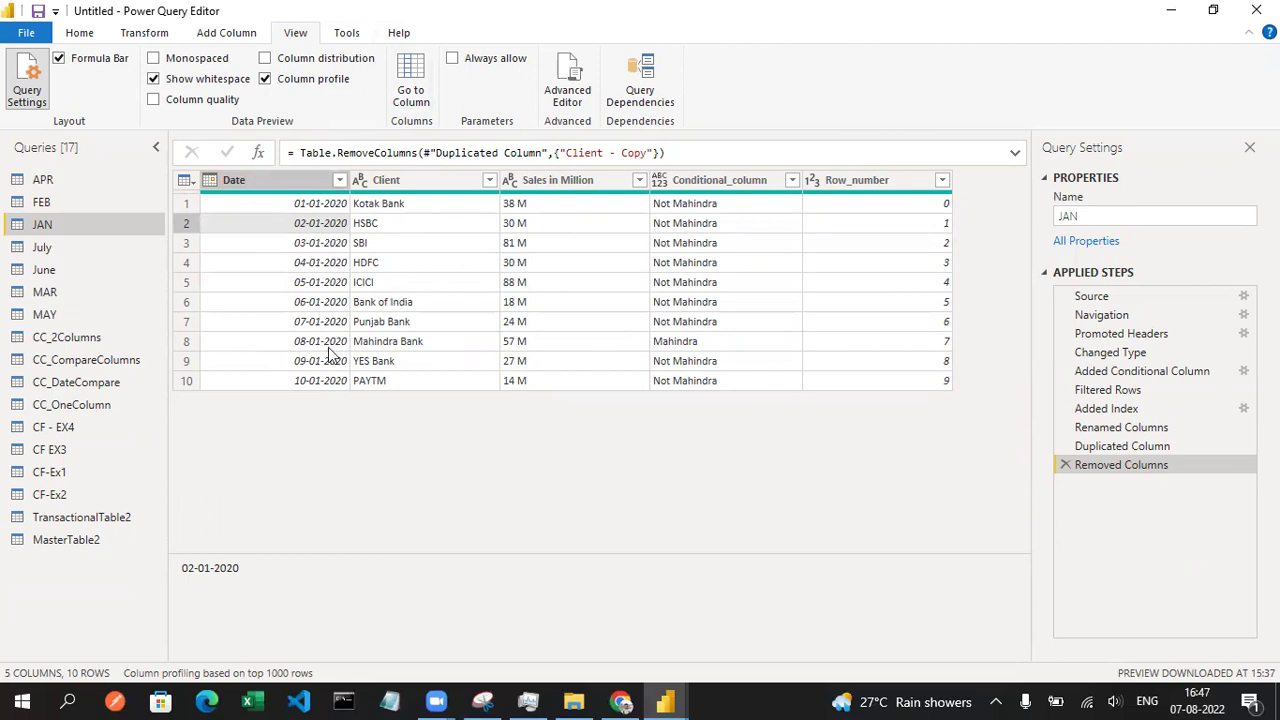
click(265, 78)
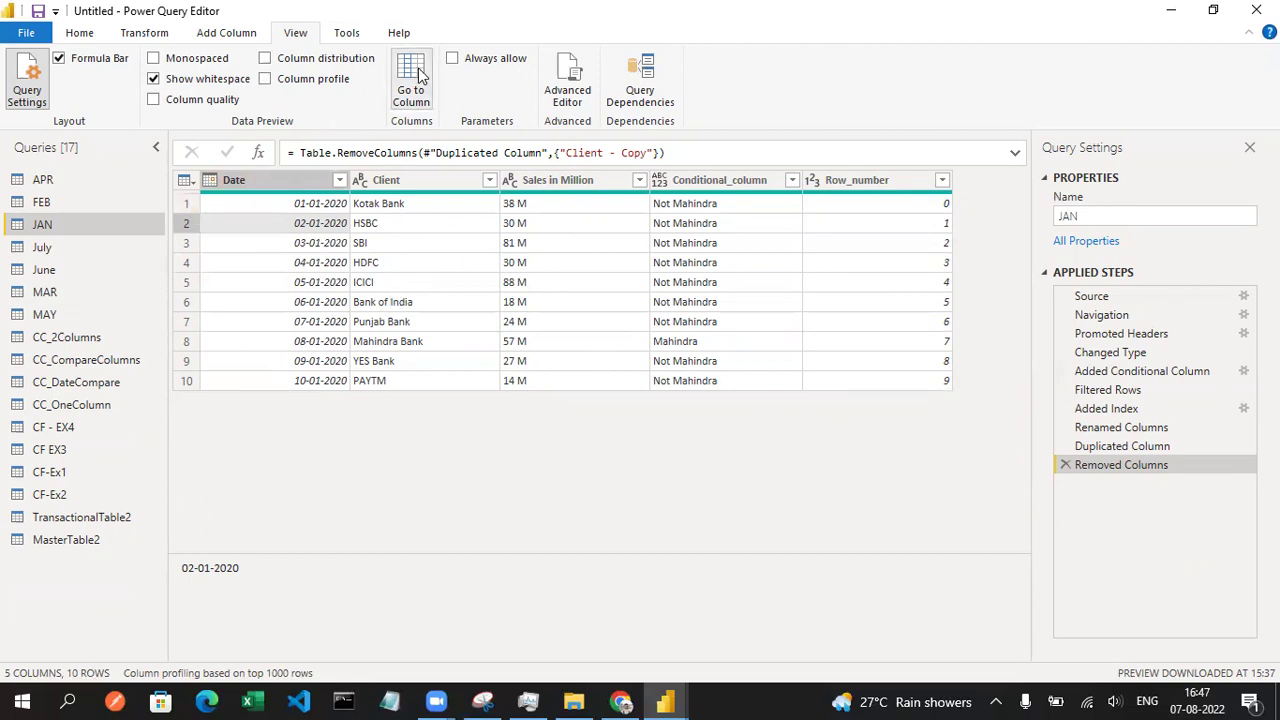
- Use Go to Column to jump to the Sales in Million column
click(421, 74)
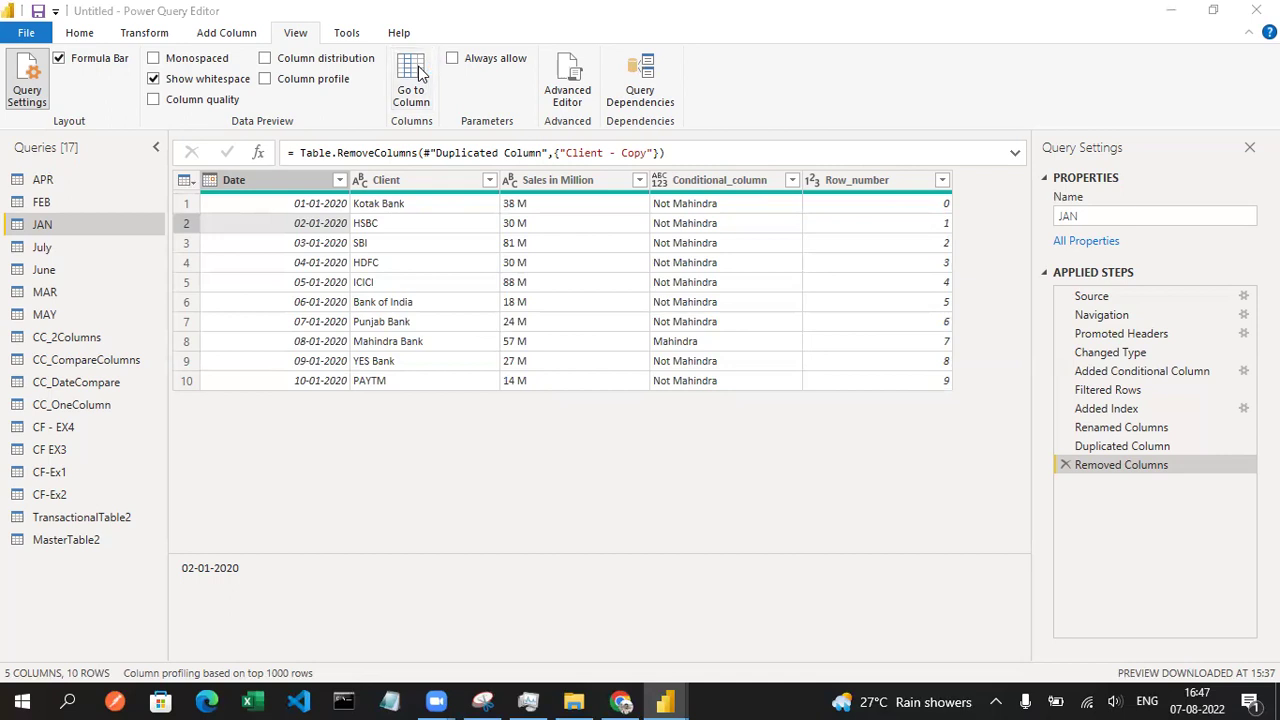
click(576, 168)
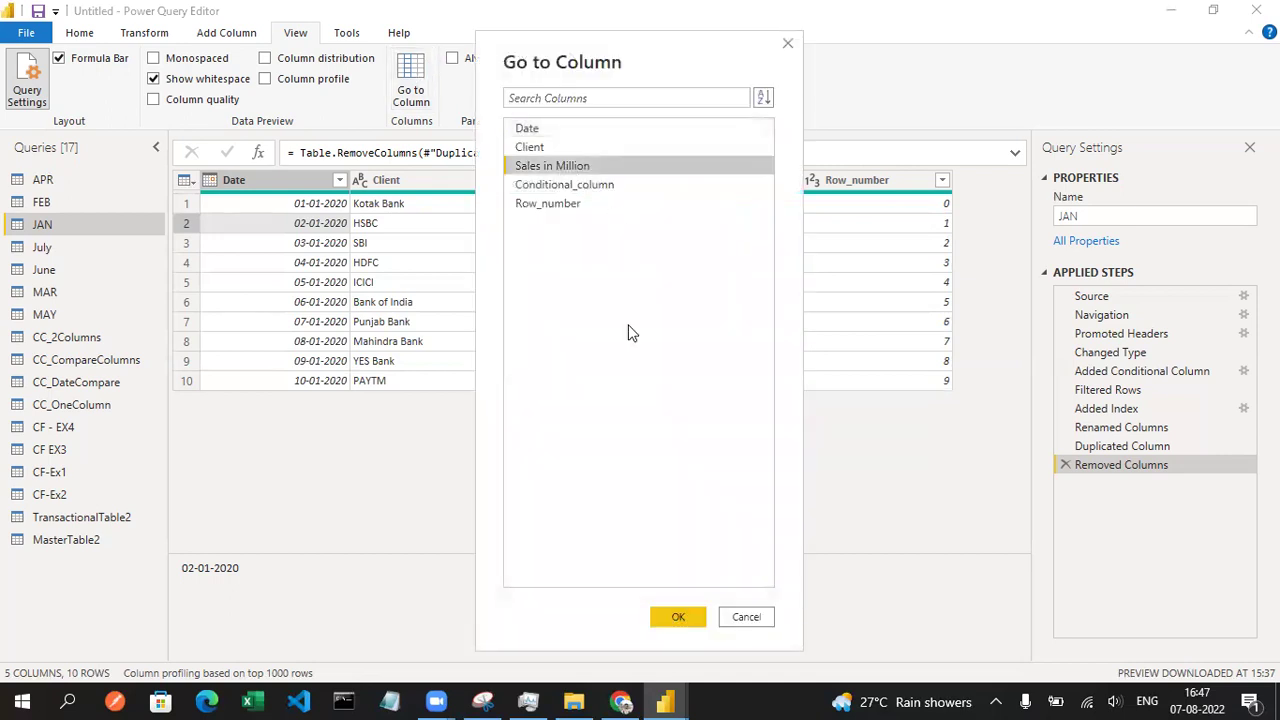
click(675, 618)
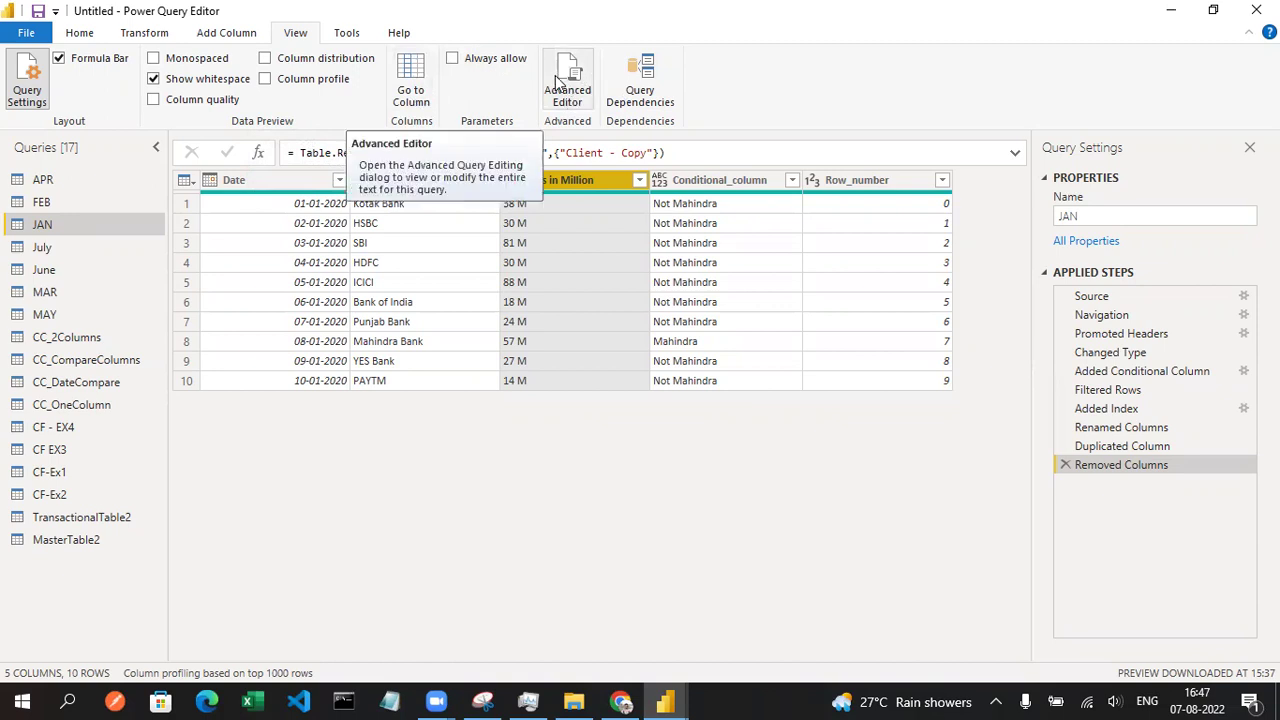
- Examine the enlarged Query Dependencies diagram across the queries from APR to MasterTable2, and close it
click(638, 86)
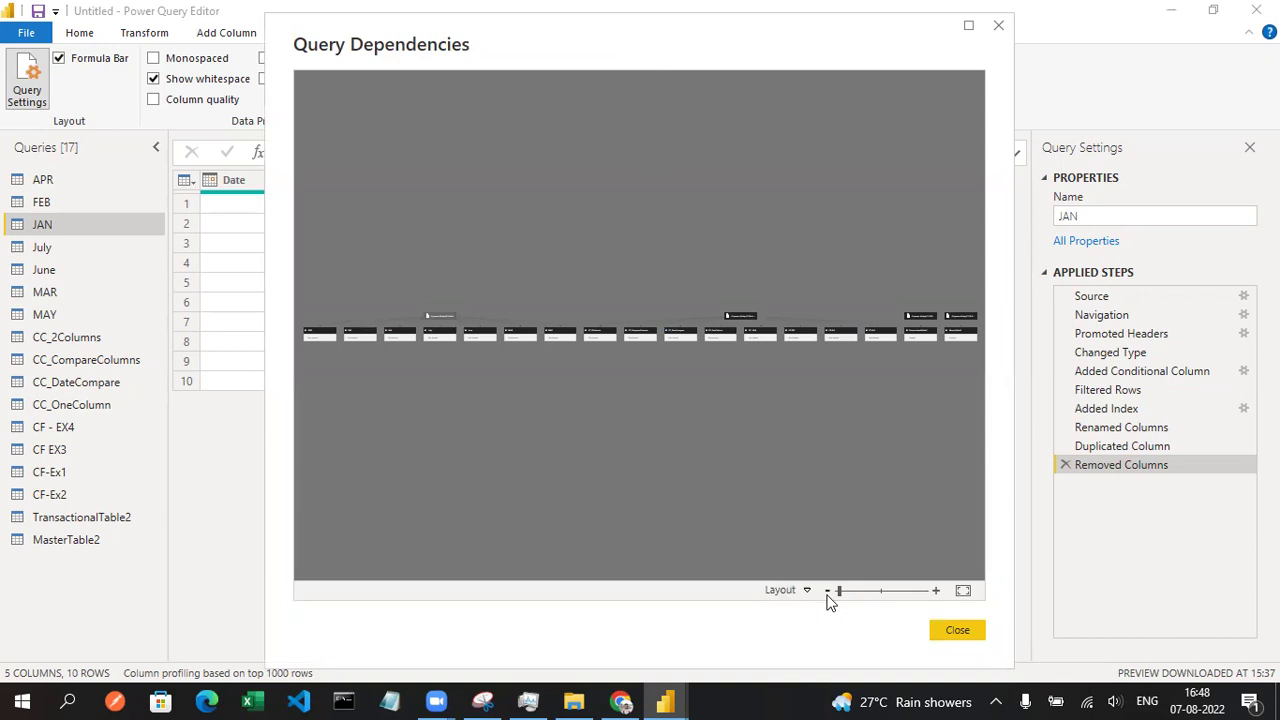
drag(838, 591, 878, 591)
drag(847, 482, 532, 470)
drag(880, 468, 536, 456)
drag(759, 443, 368, 430)
drag(703, 440, 286, 434)
drag(786, 434, 918, 444)
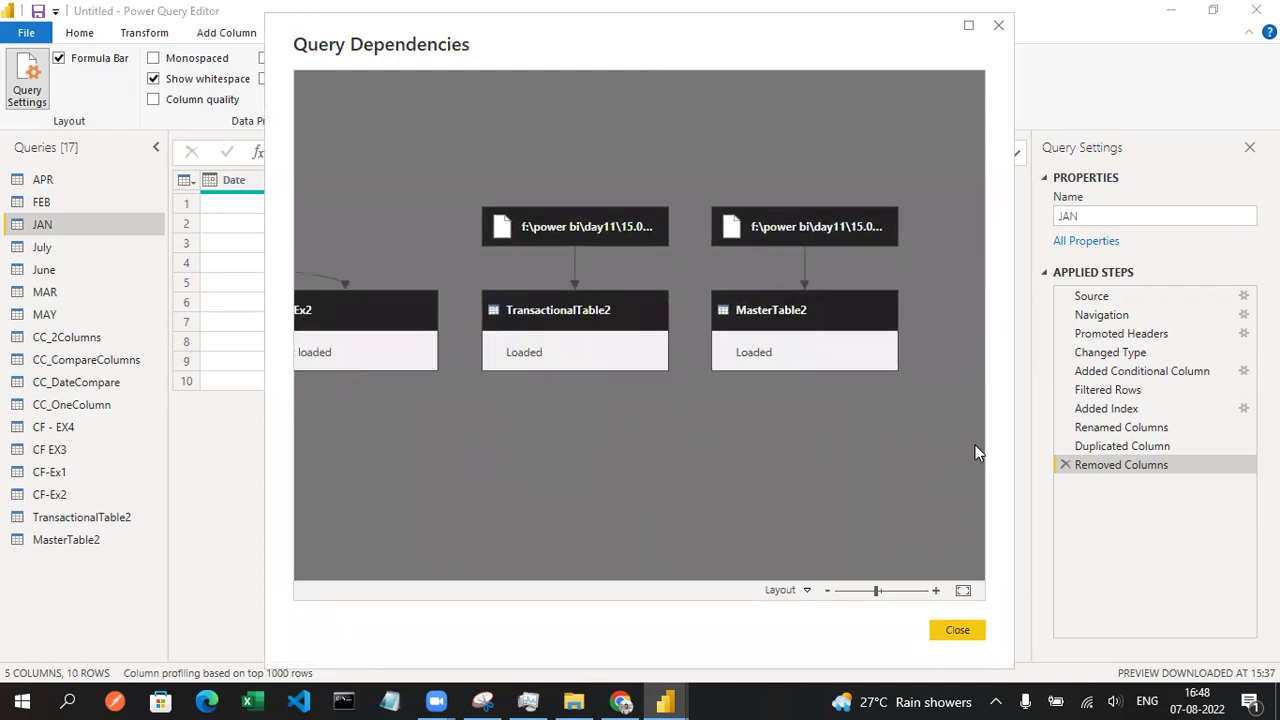
drag(470, 455, 874, 450)
drag(527, 452, 869, 446)
drag(420, 445, 871, 435)
drag(474, 437, 884, 445)
drag(538, 458, 780, 451)
drag(563, 440, 866, 430)
drag(449, 426, 570, 420)
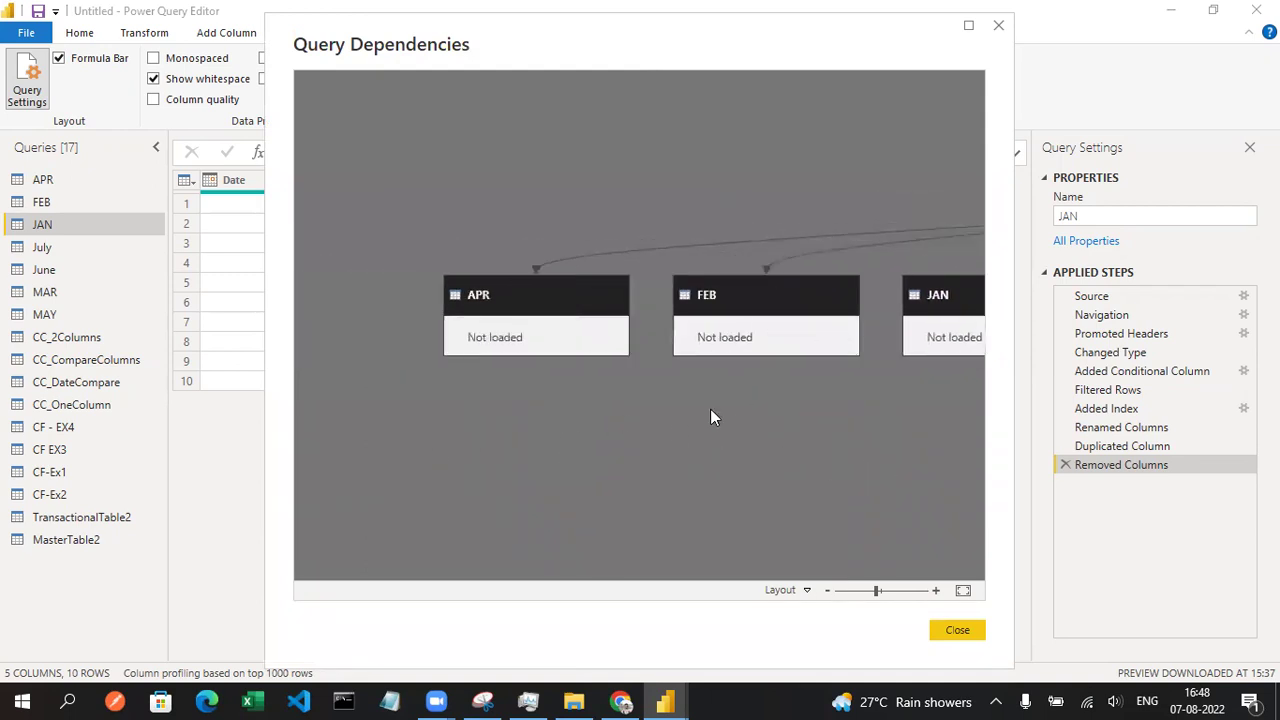
drag(750, 413, 443, 420)
drag(703, 449, 434, 442)
drag(742, 465, 300, 450)
drag(826, 443, 600, 446)
drag(780, 450, 506, 474)
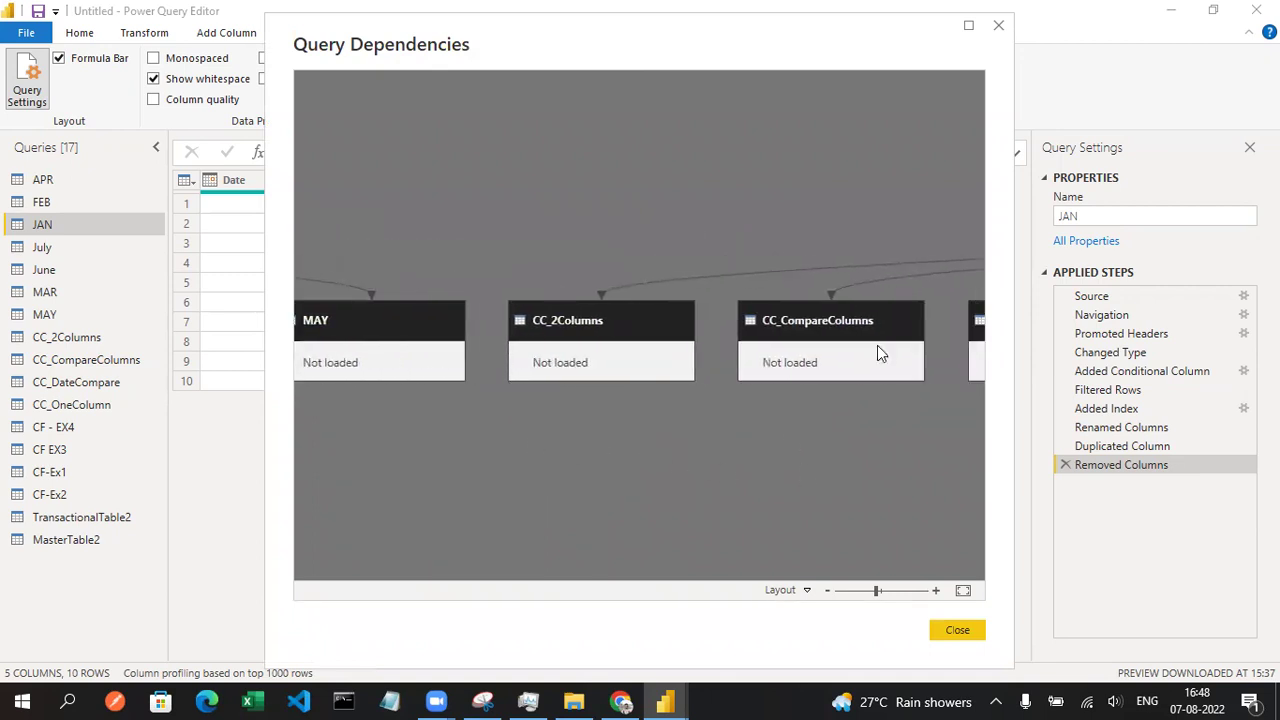
click(998, 27)
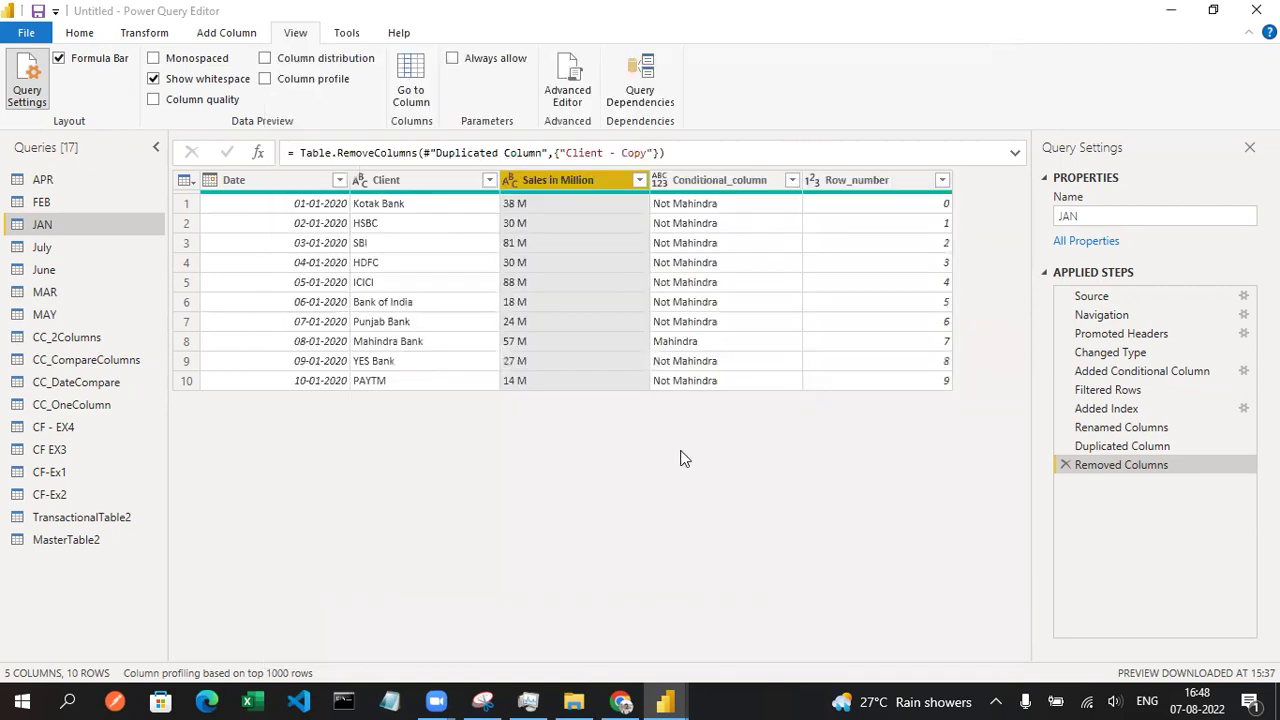
- Show the Quick Access Toolbar below the ribbon and minimise the ribbon
click(342, 38)
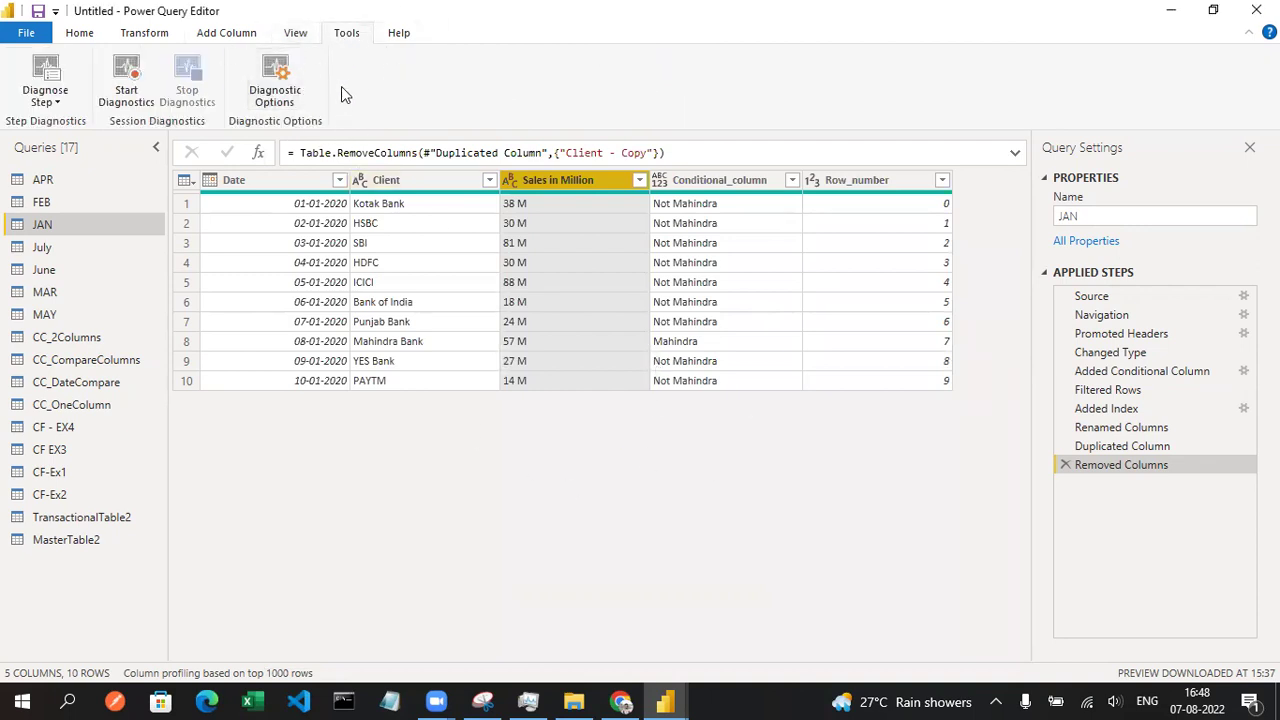
right_click(488, 30)
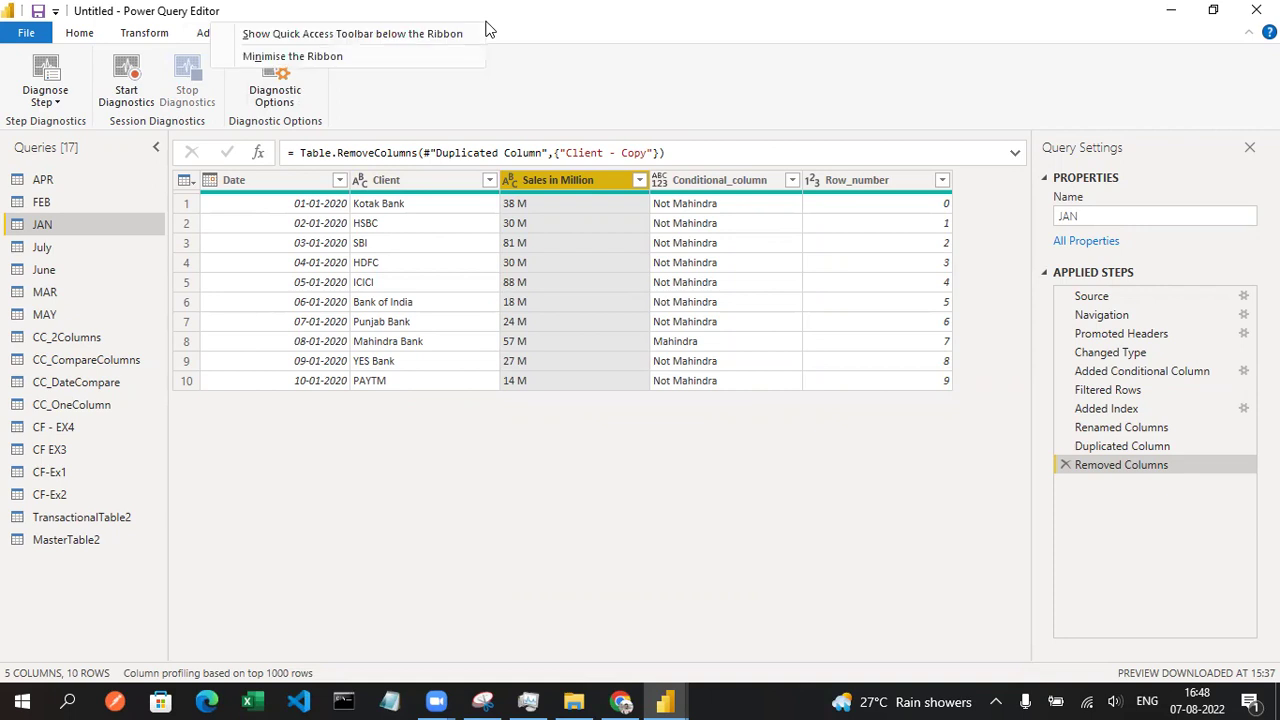
click(401, 37)
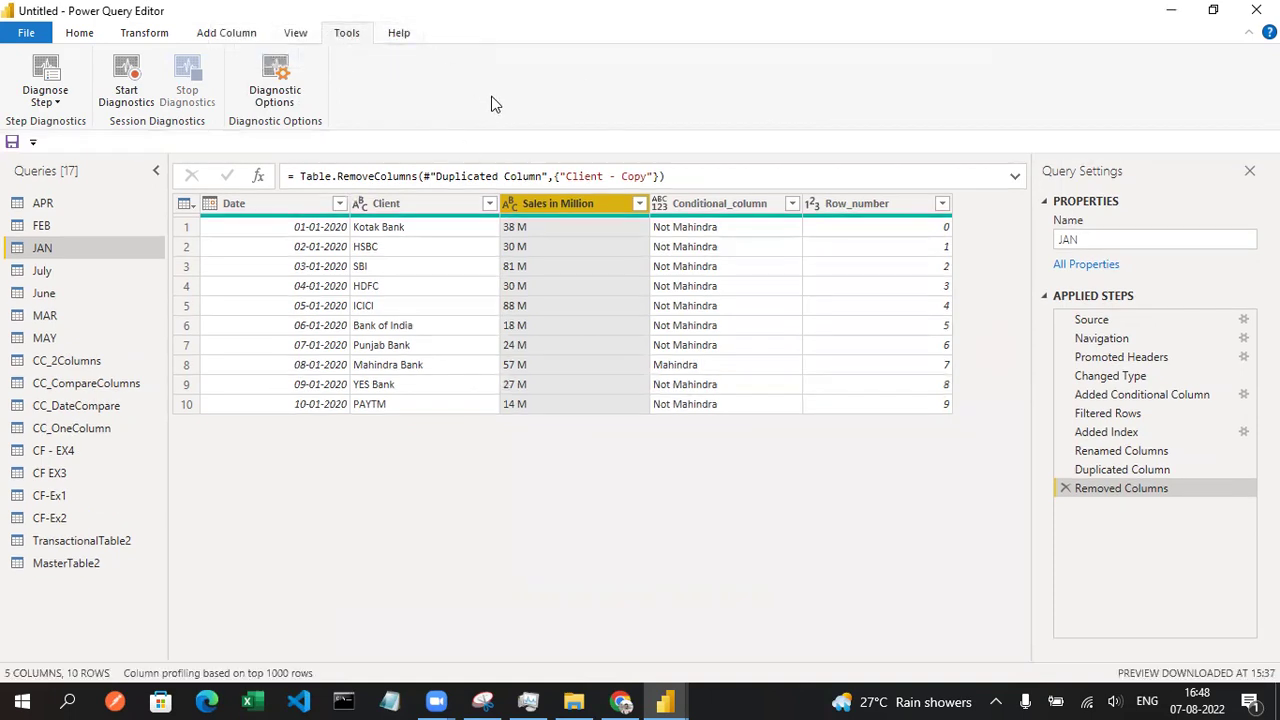
click(33, 143)
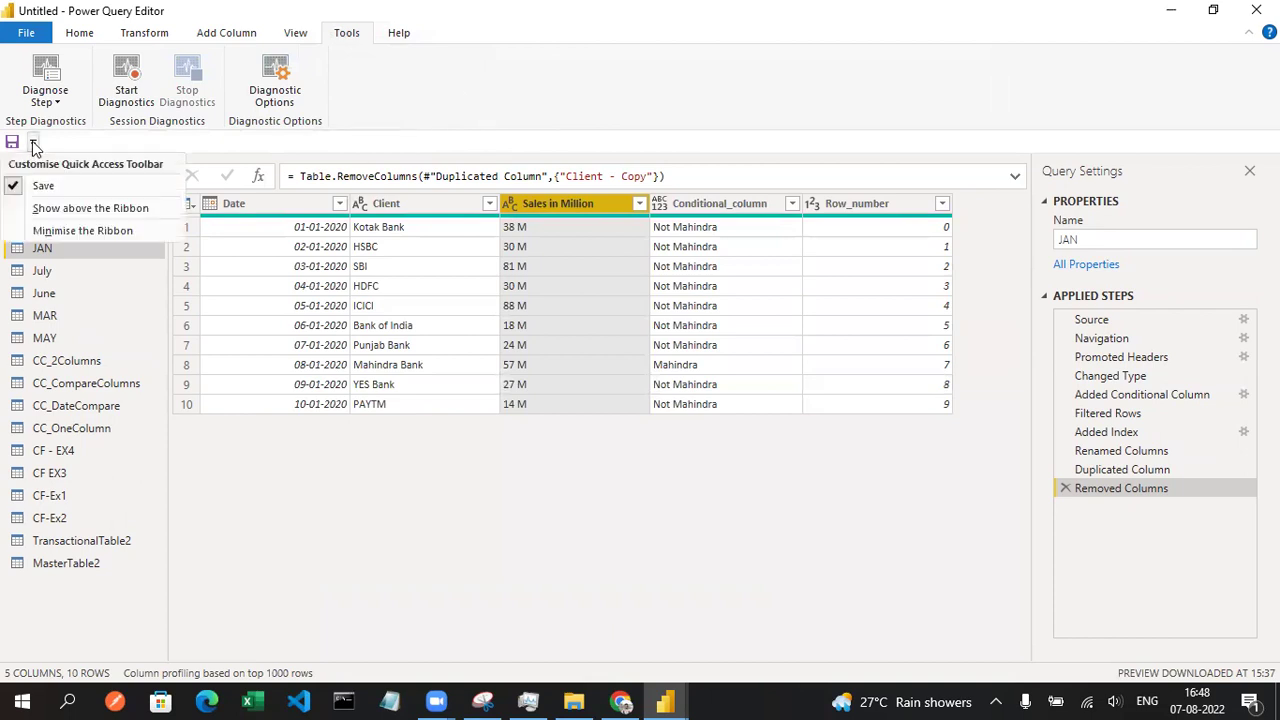
click(116, 231)
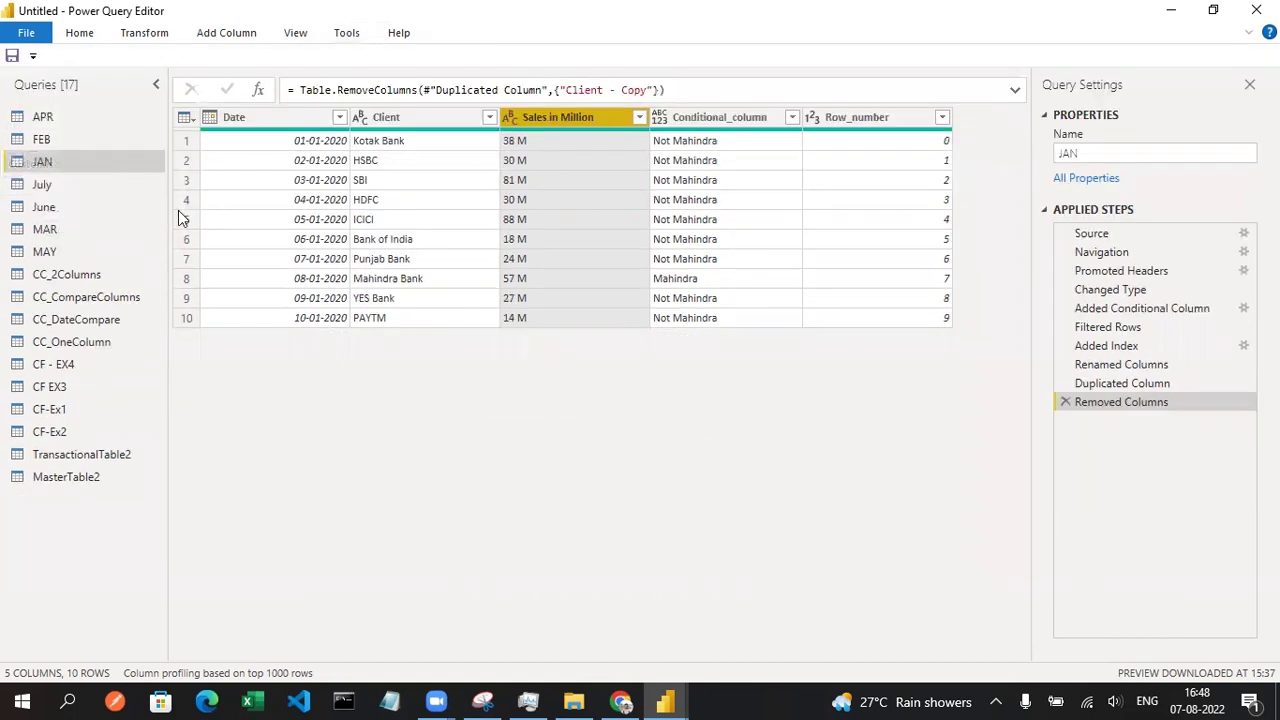
- Run Diagnose Step on the Removed Columns step of the JAN query
click(295, 35)
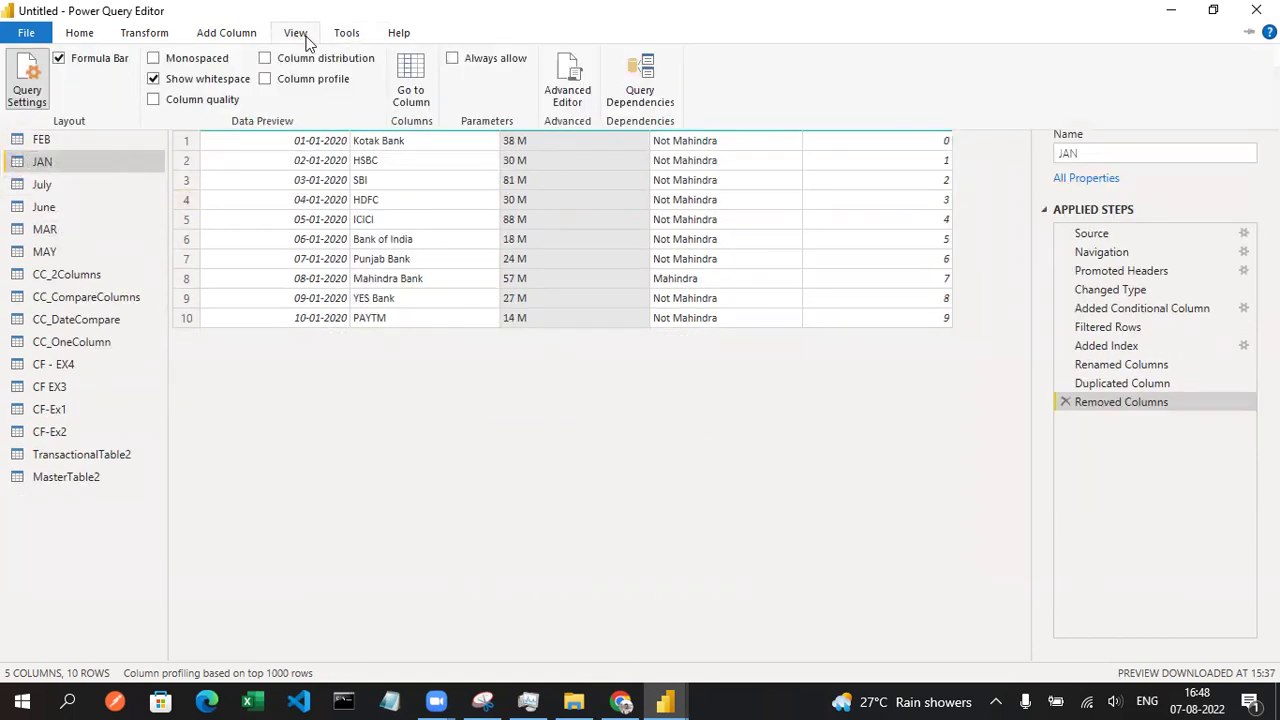
click(341, 40)
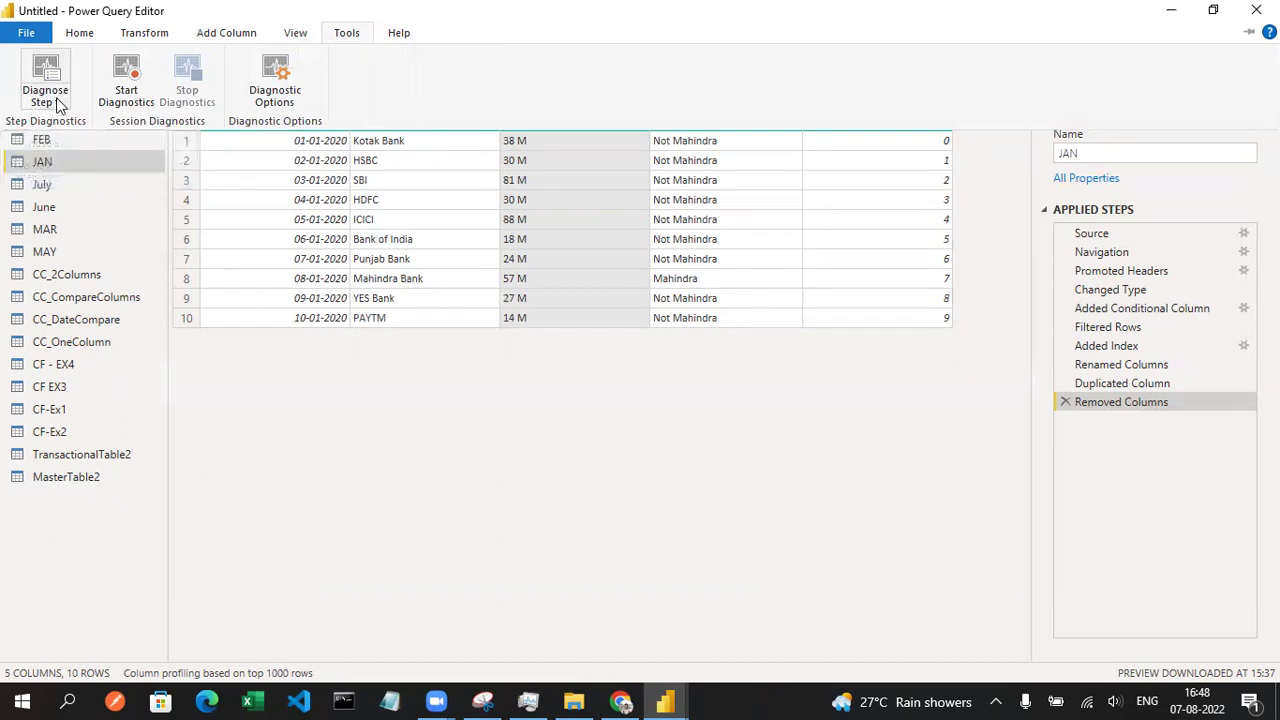
click(55, 104)
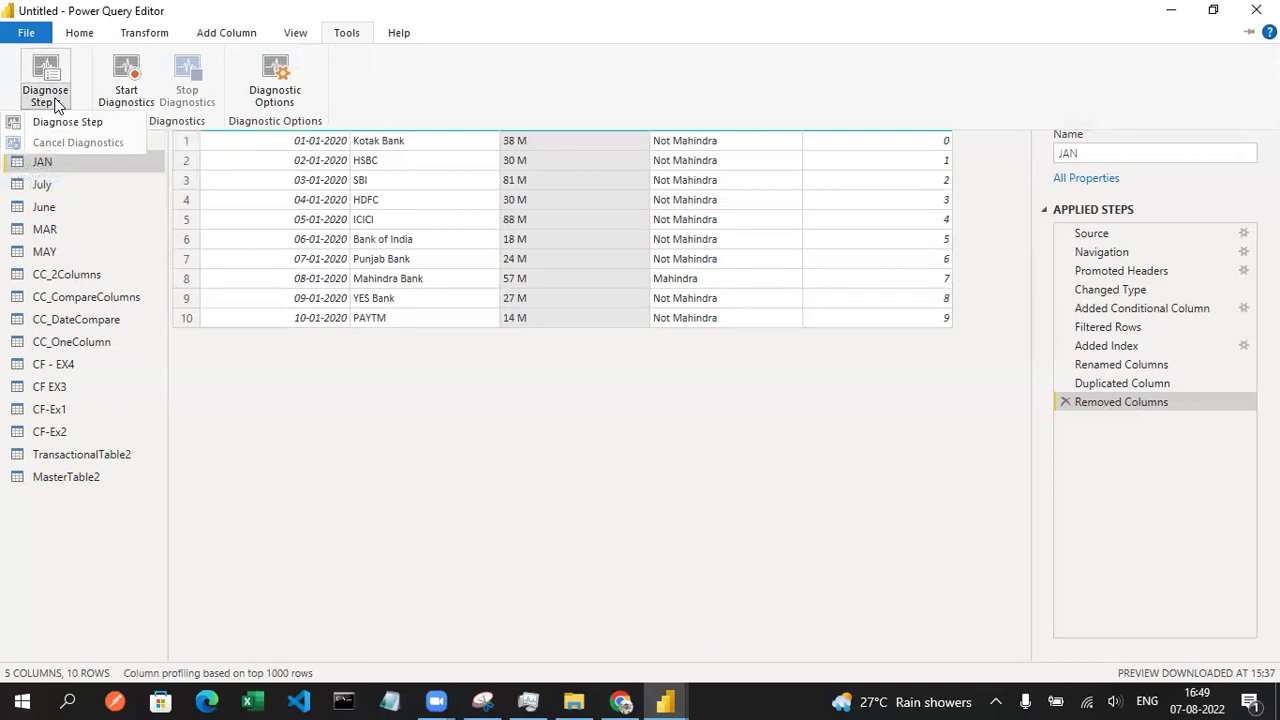
click(60, 122)
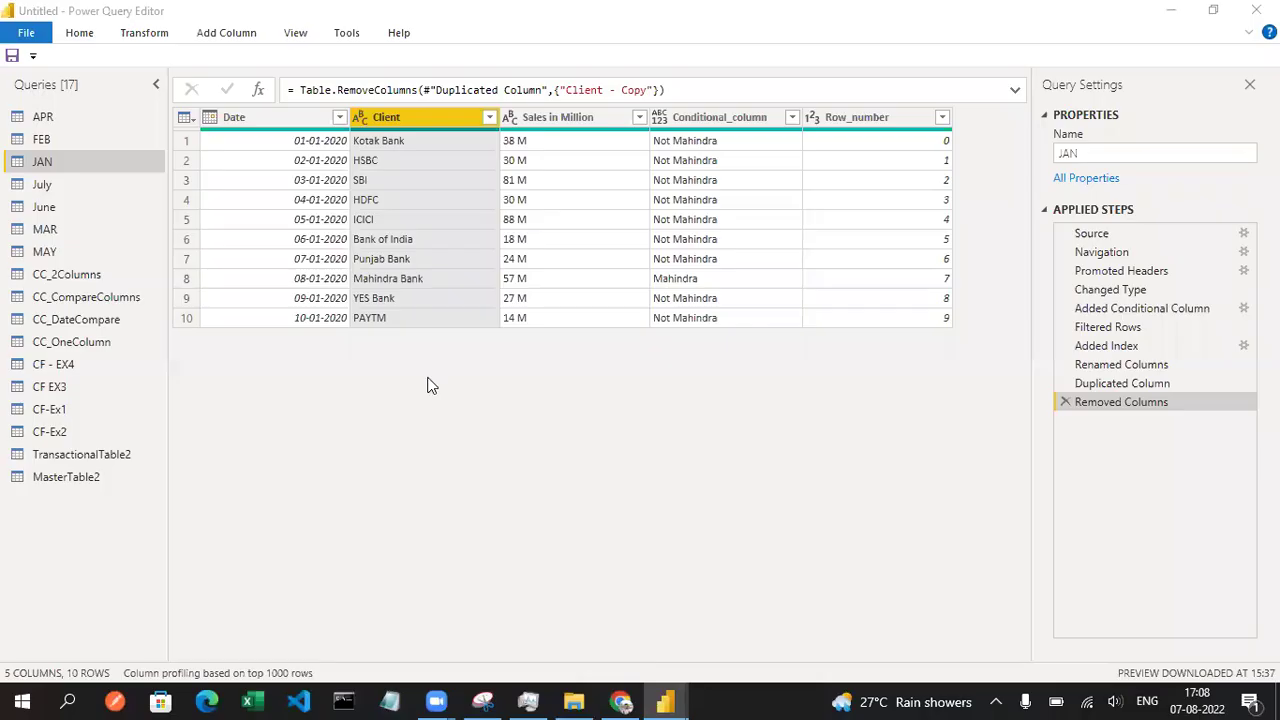
- Look over the Help options and select the Date column of the JAN query
click(399, 34)
click(401, 36)
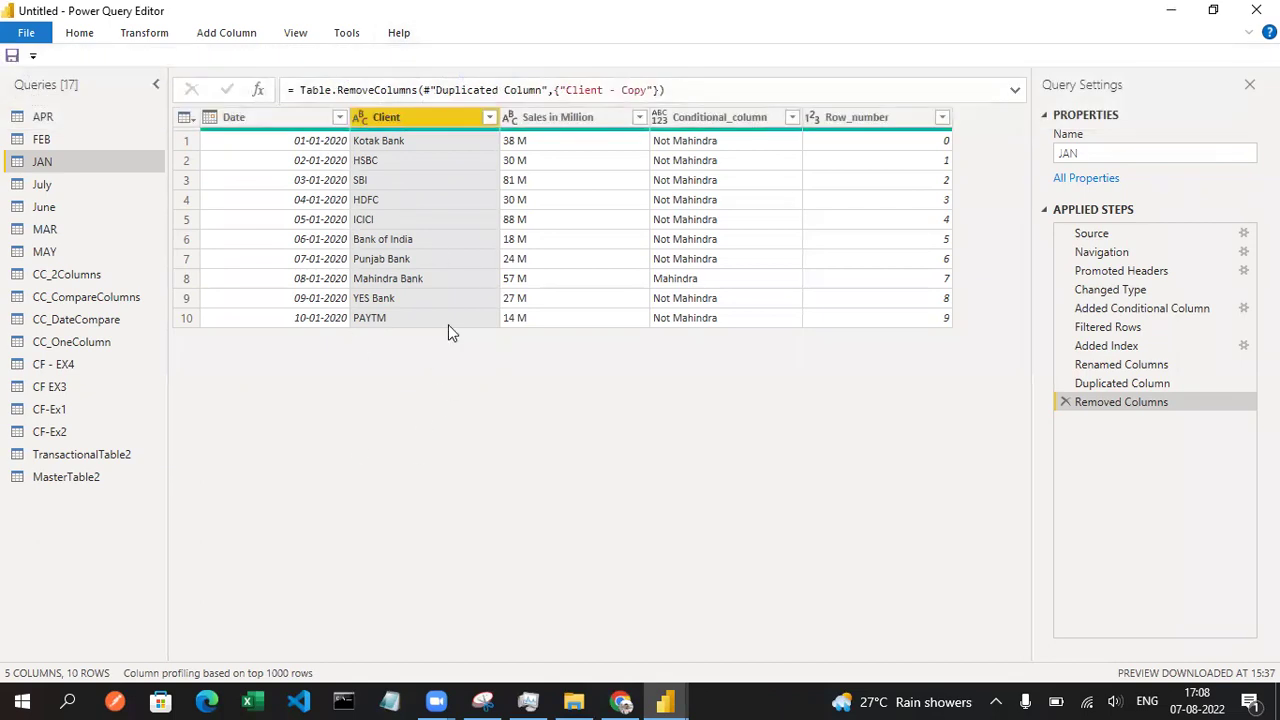
click(259, 120)
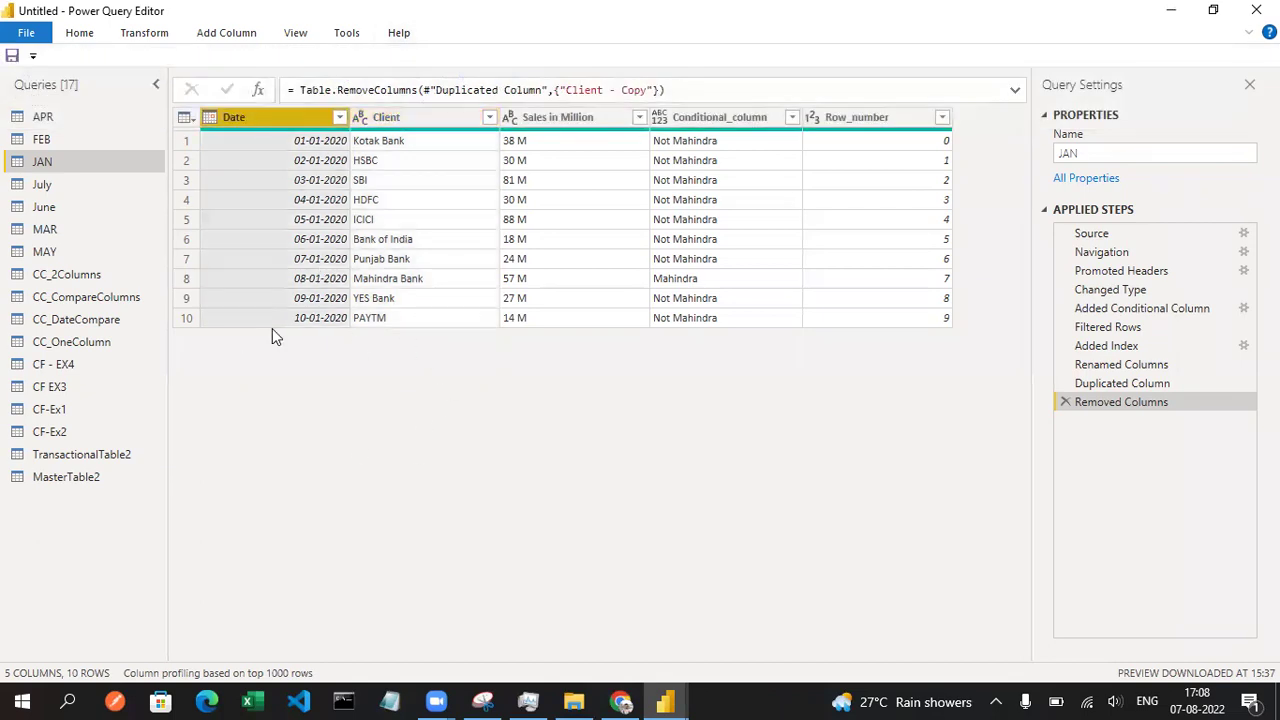